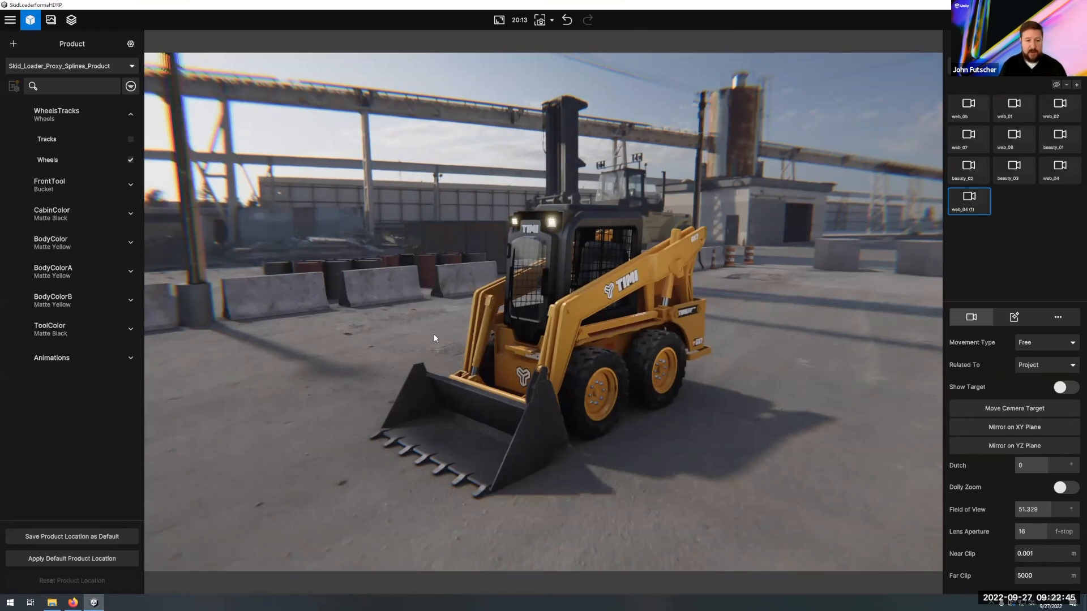
Step: Fit the loader with the Fork and the Sweeper front tools in turn, and return it to the Bucket
{"action": "middle_click_drag", "start_coordinate": [590, 310], "coordinate": [543, 305]}
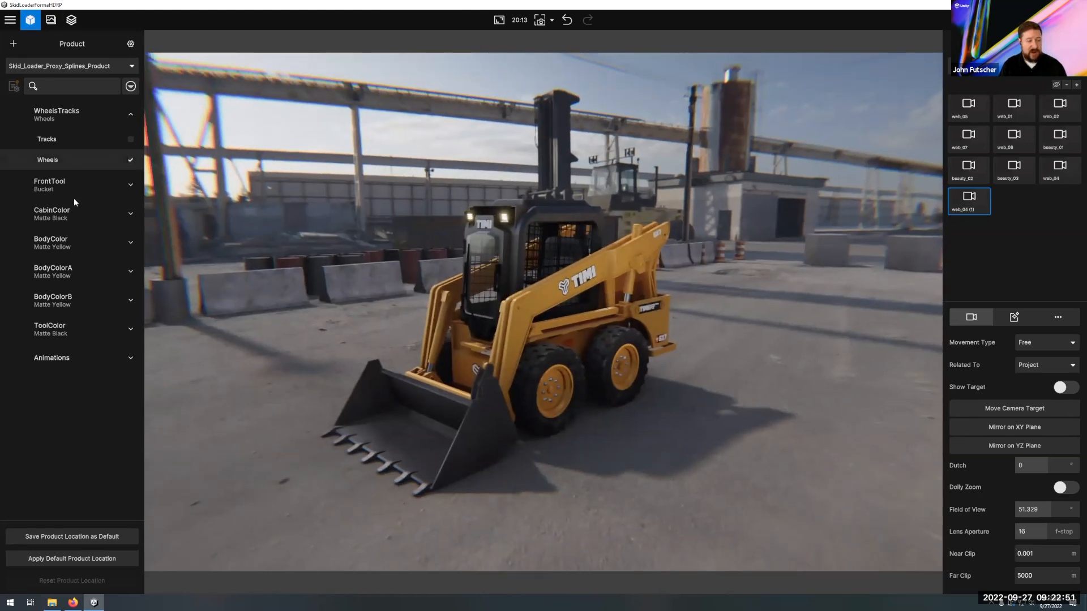
{"action": "left_click", "coordinate": [131, 184]}
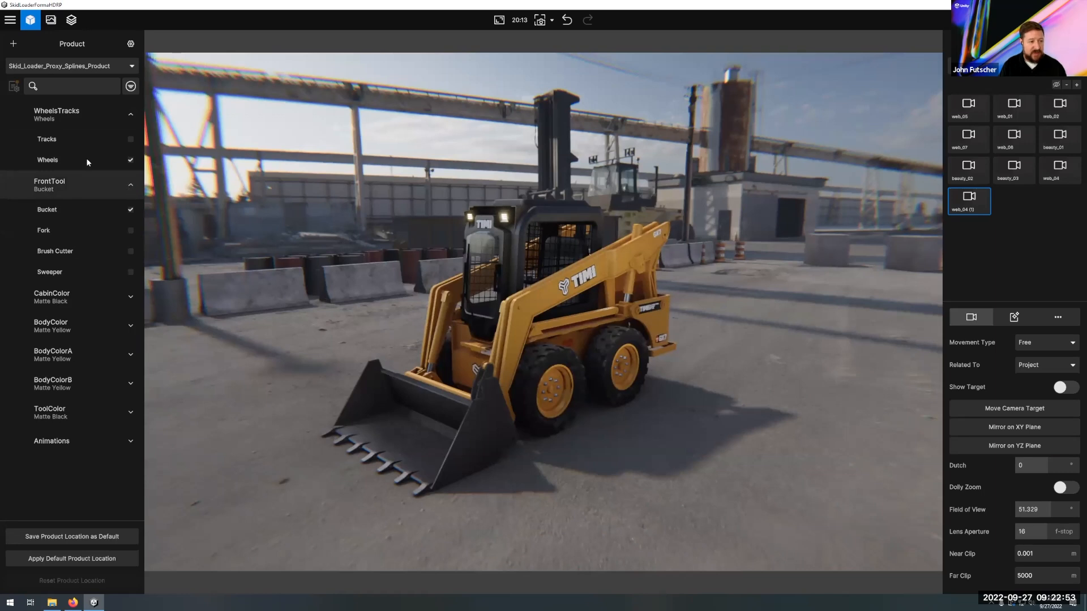
{"action": "left_click", "coordinate": [130, 230]}
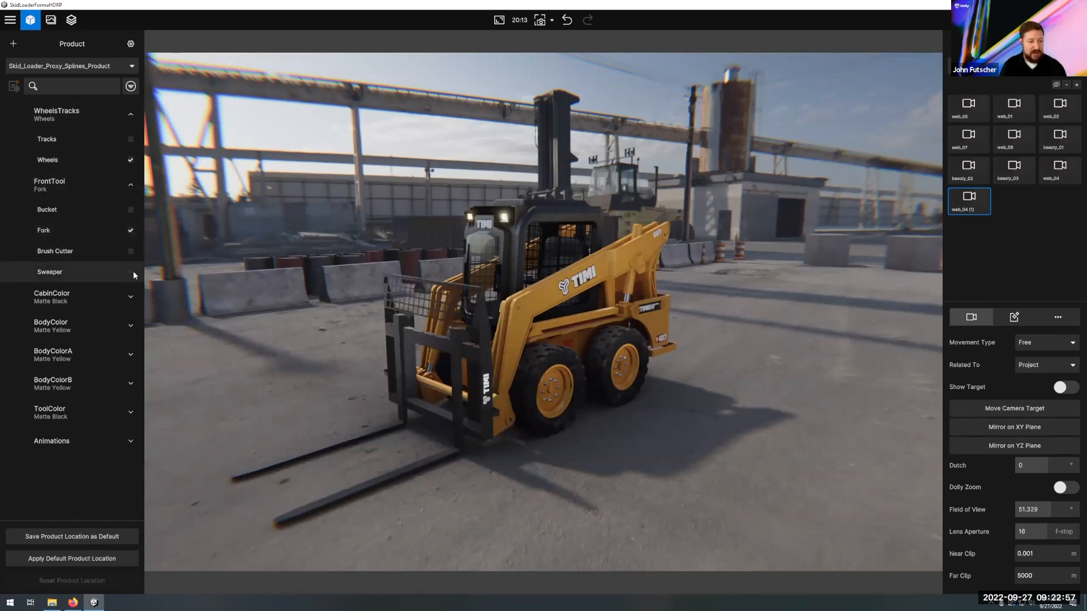
{"action": "left_click", "coordinate": [134, 271]}
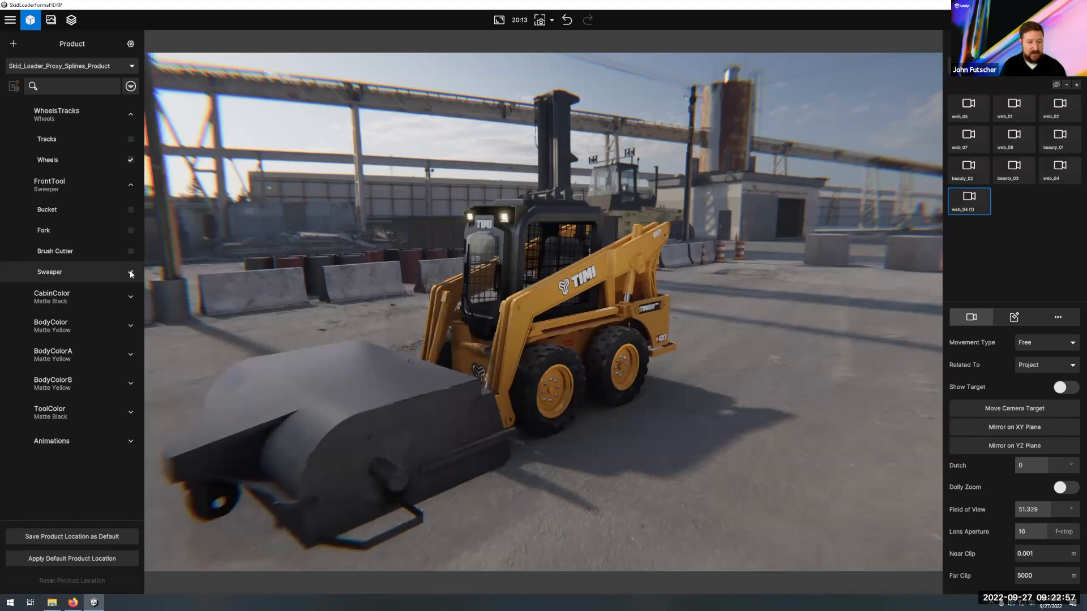
{"action": "left_click", "coordinate": [128, 210]}
Step: Reframe the loader from a lower front three-quarter angle with the web_04 (1) camera, capture a shot and show the gallery
{"action": "left_click_drag", "start_coordinate": [589, 252], "coordinate": [526, 254]}
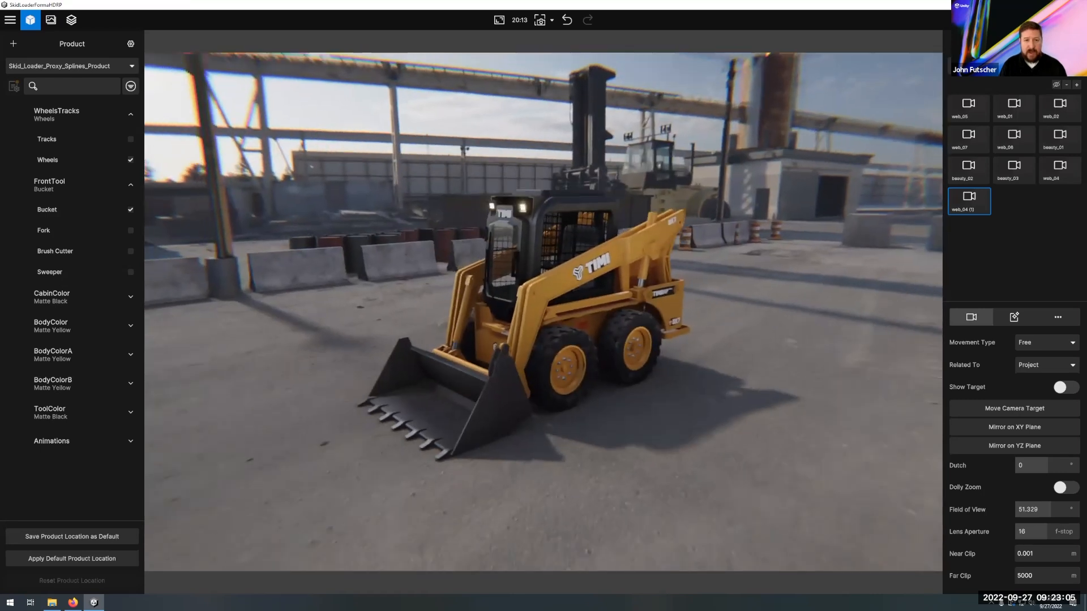
{"action": "right_click_drag", "start_coordinate": [526, 253], "coordinate": [598, 290]}
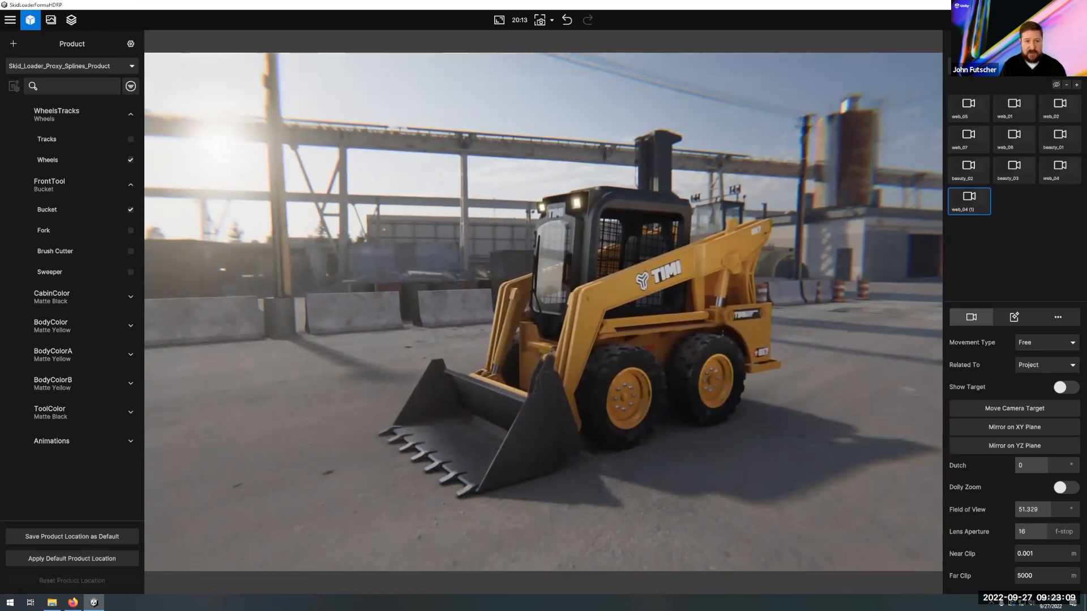
{"action": "left_click", "coordinate": [540, 21]}
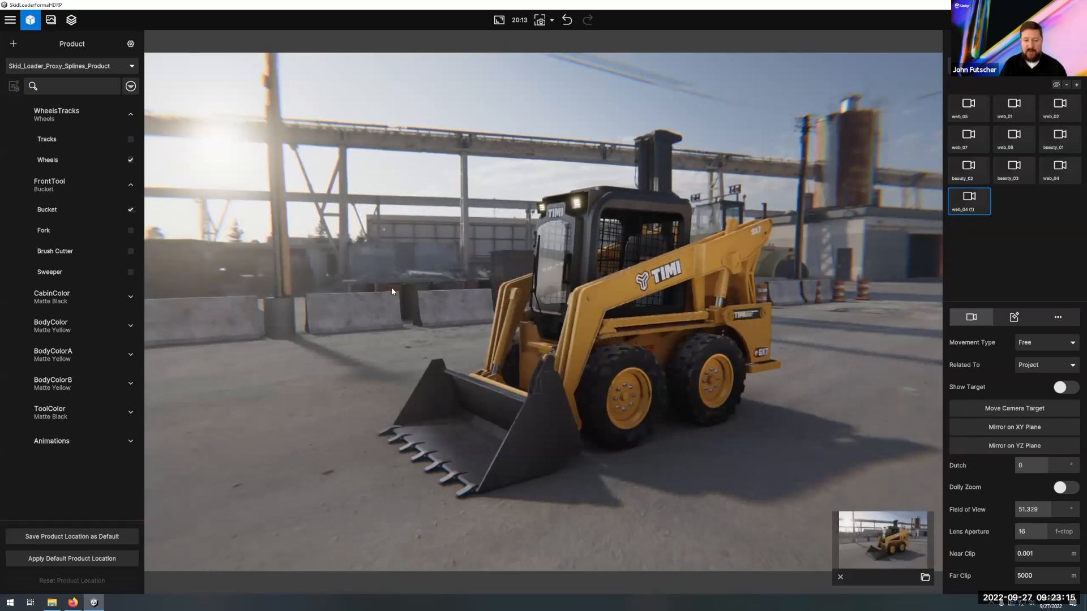
{"action": "left_click", "coordinate": [50, 22]}
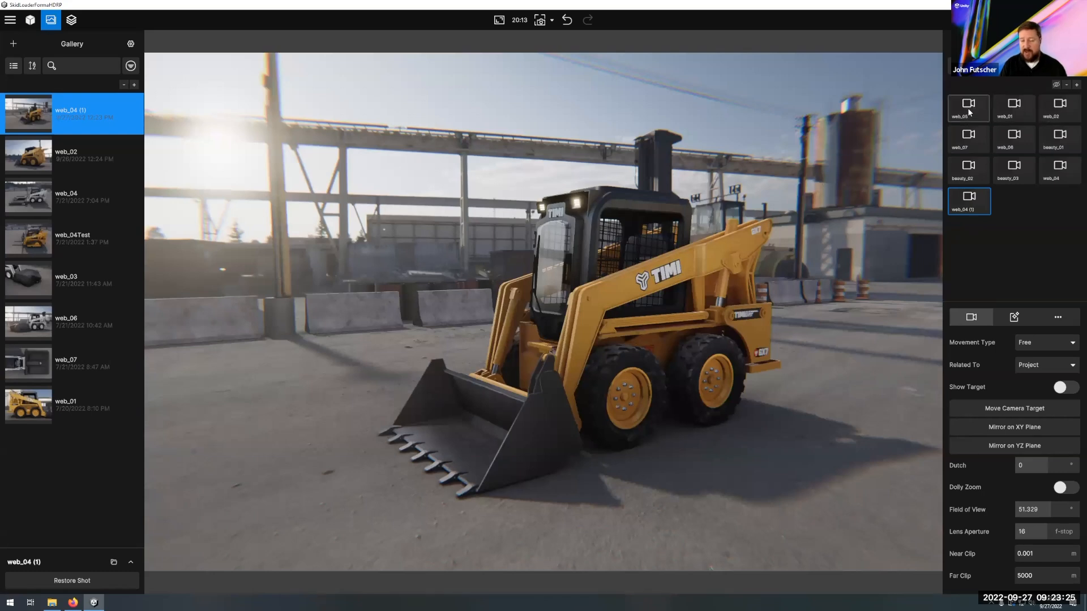
Step: Switch to the web_05 camera's close-up of the TIMI logo and capture a shot of it
{"action": "left_click", "coordinate": [967, 107]}
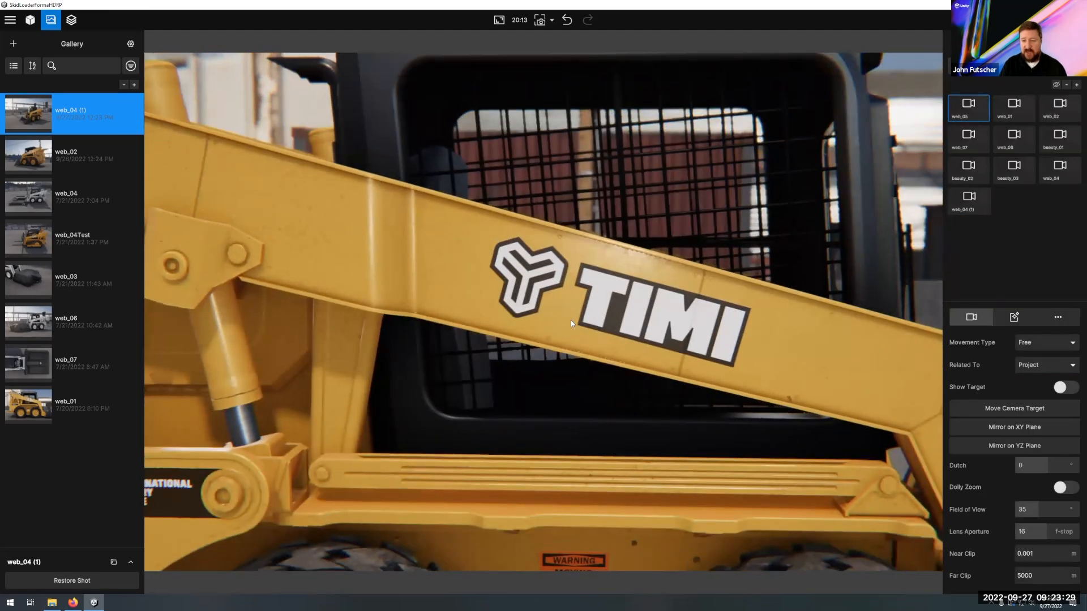
{"action": "left_click", "coordinate": [1014, 319]}
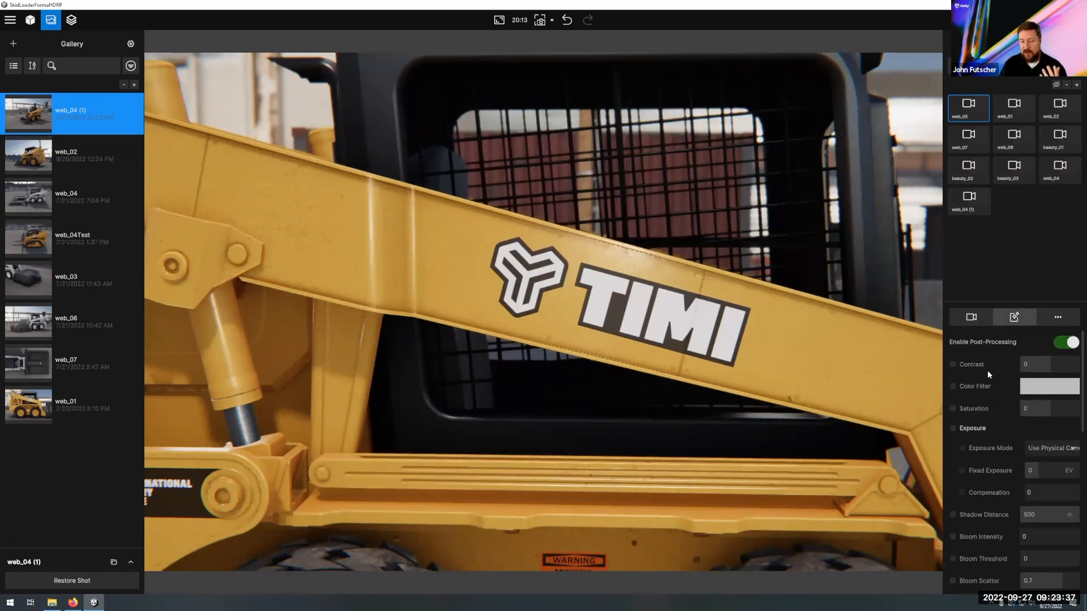
{"action": "left_click", "coordinate": [977, 317]}
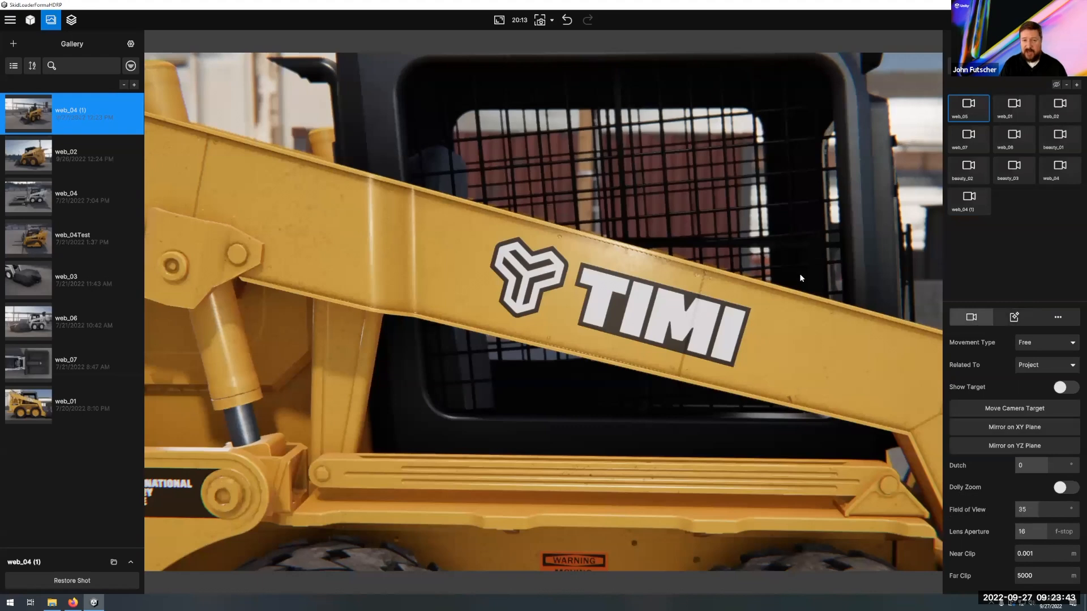
{"action": "left_click", "coordinate": [541, 21]}
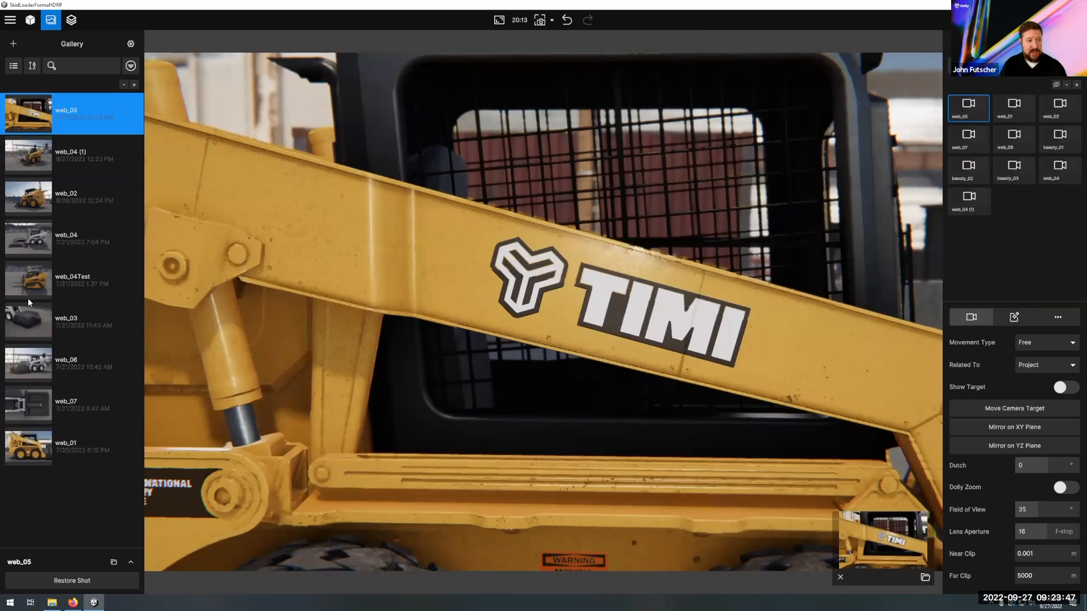
Step: Return to the web_04 (1) camera and the product options, and create and select a new batch rendering job
{"action": "left_click", "coordinate": [962, 204]}
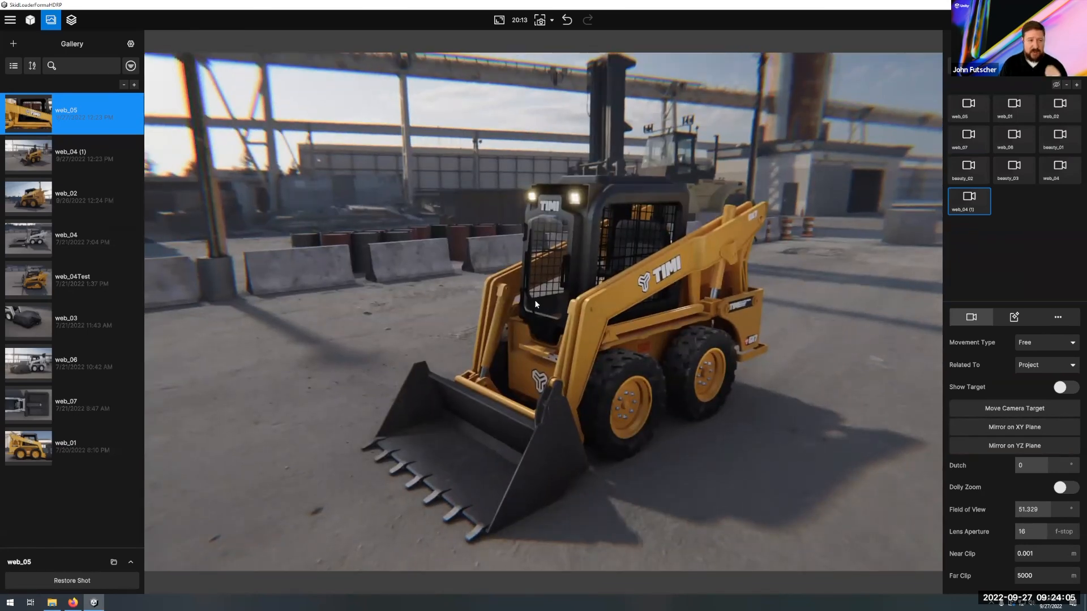
{"action": "left_click", "coordinate": [31, 20]}
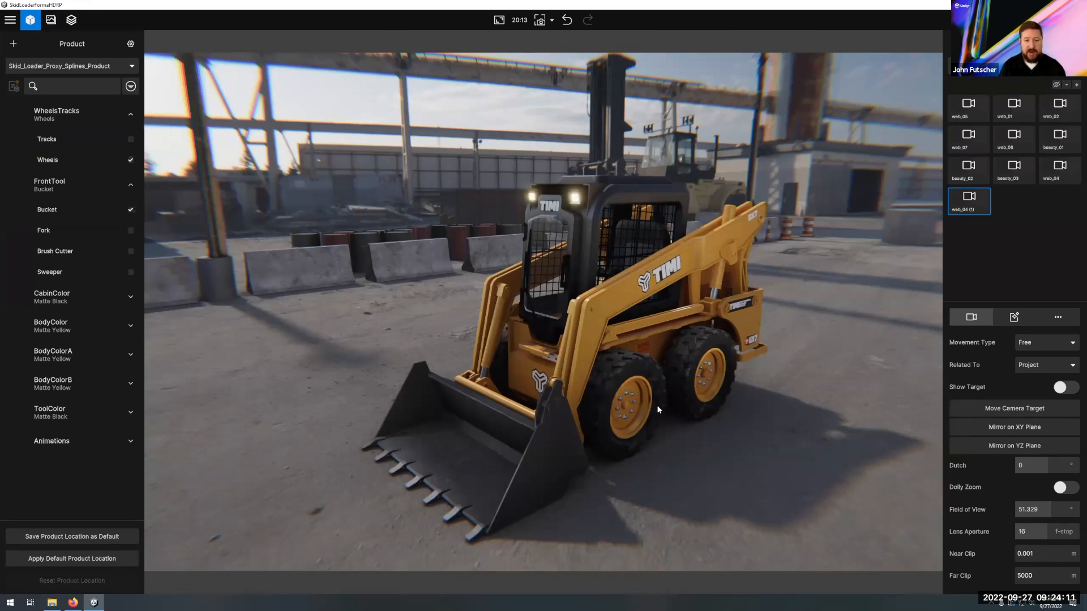
{"action": "left_click", "coordinate": [73, 20]}
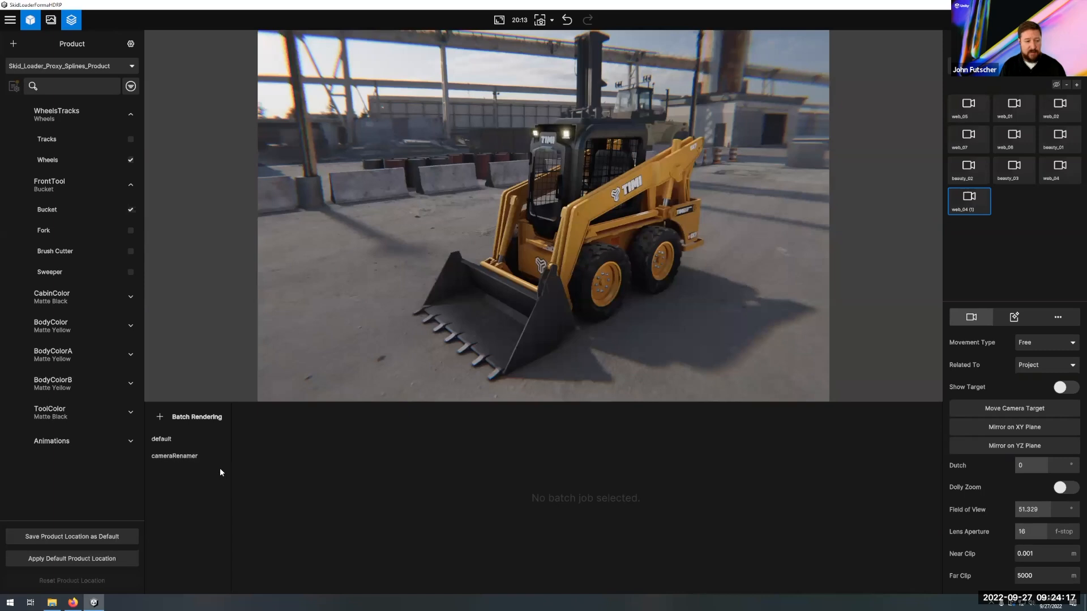
{"action": "left_click", "coordinate": [159, 419]}
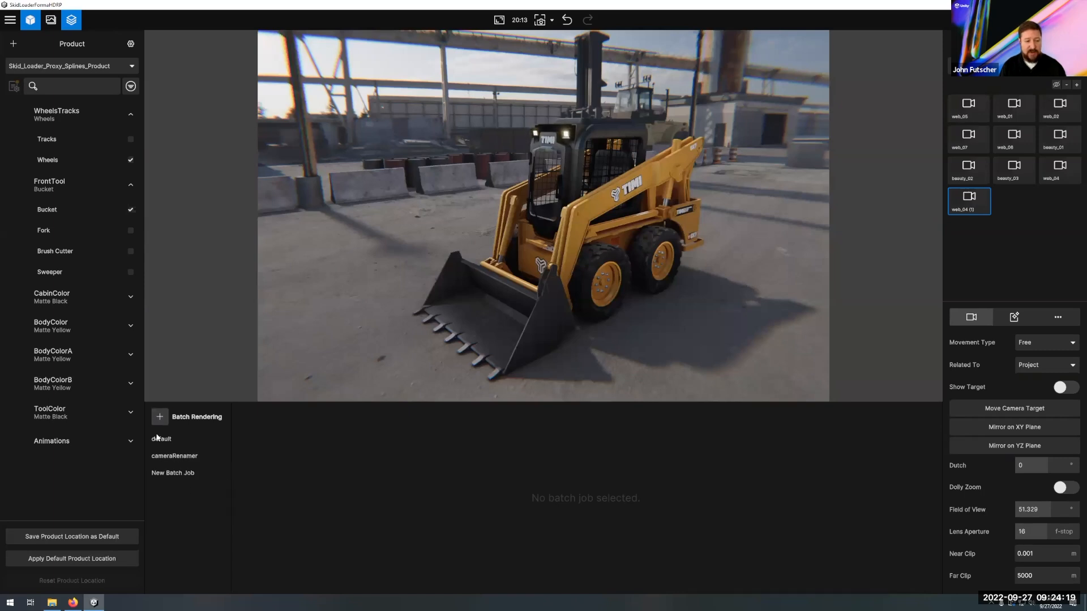
{"action": "left_click", "coordinate": [171, 474]}
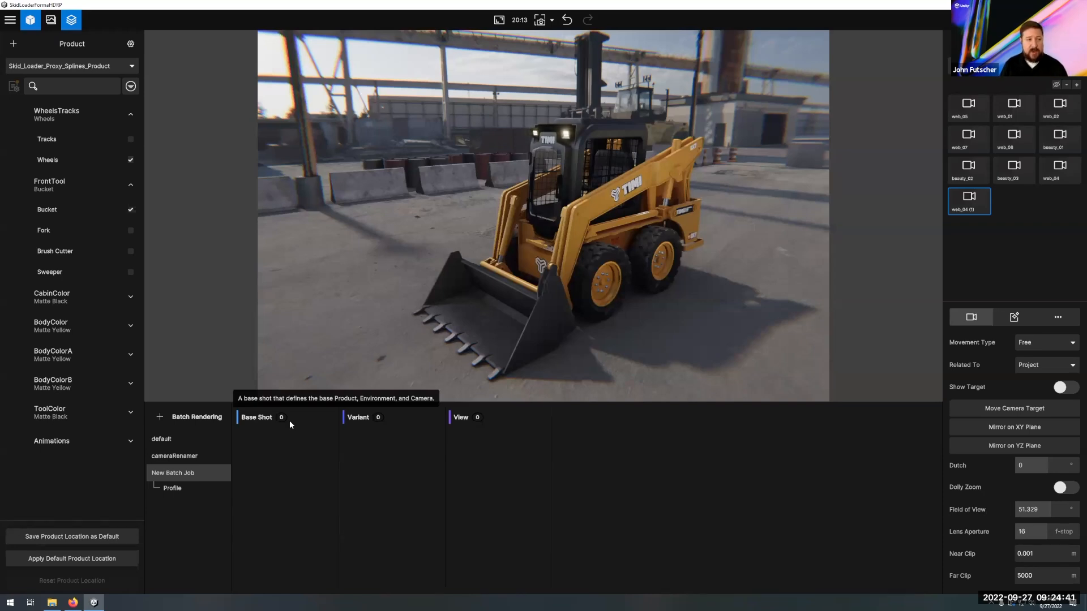
Step: Add the gallery shots web_04 (1) and web_05 to the new batch job as base shots
{"action": "left_click", "coordinate": [50, 20]}
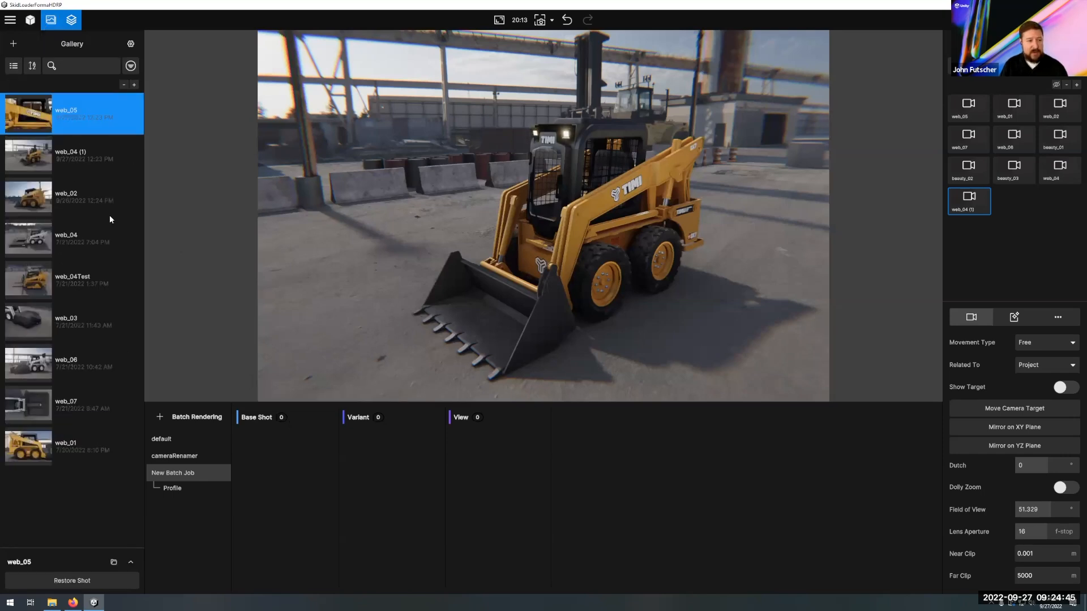
{"action": "left_click_drag", "start_coordinate": [50, 151], "coordinate": [258, 450]}
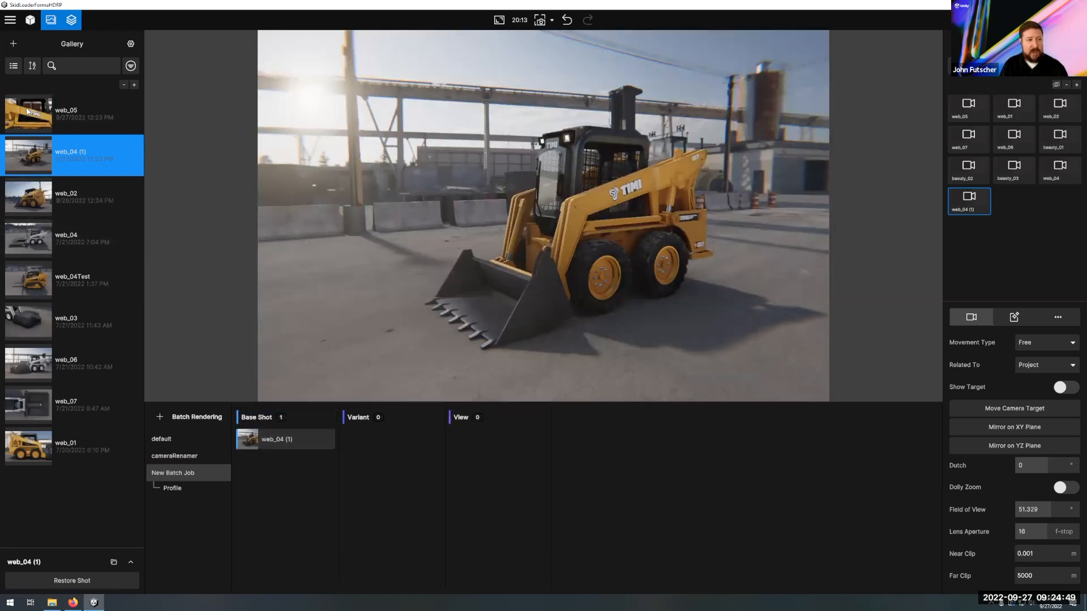
{"action": "left_click_drag", "start_coordinate": [162, 298], "coordinate": [240, 471]}
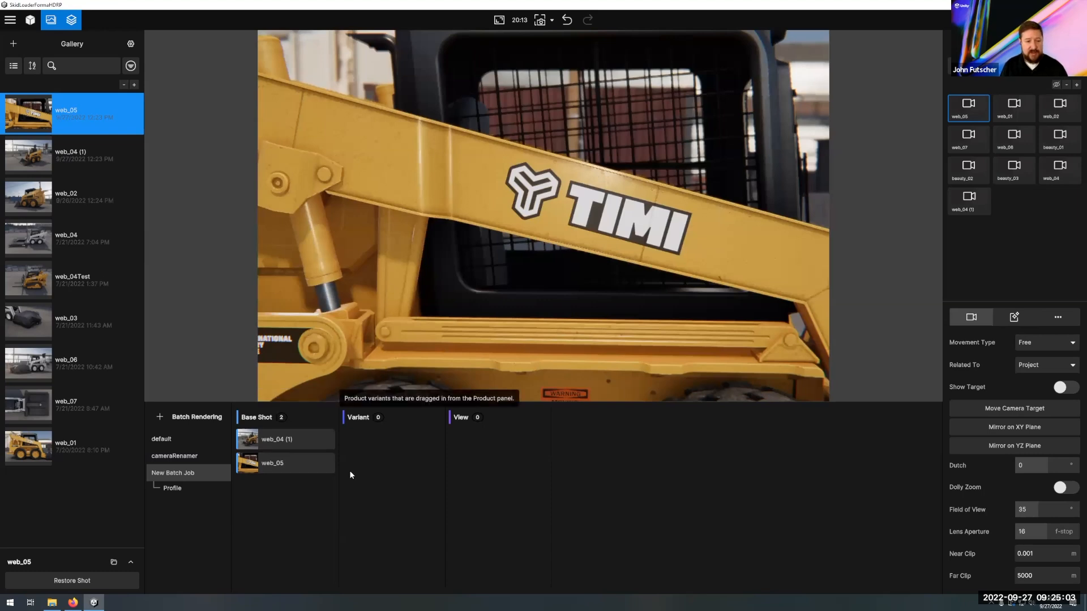
Step: Add the WheelsTracks, FrontTool, CabinColor and BodyColor product options to the batch job as variants
{"action": "left_click", "coordinate": [30, 21]}
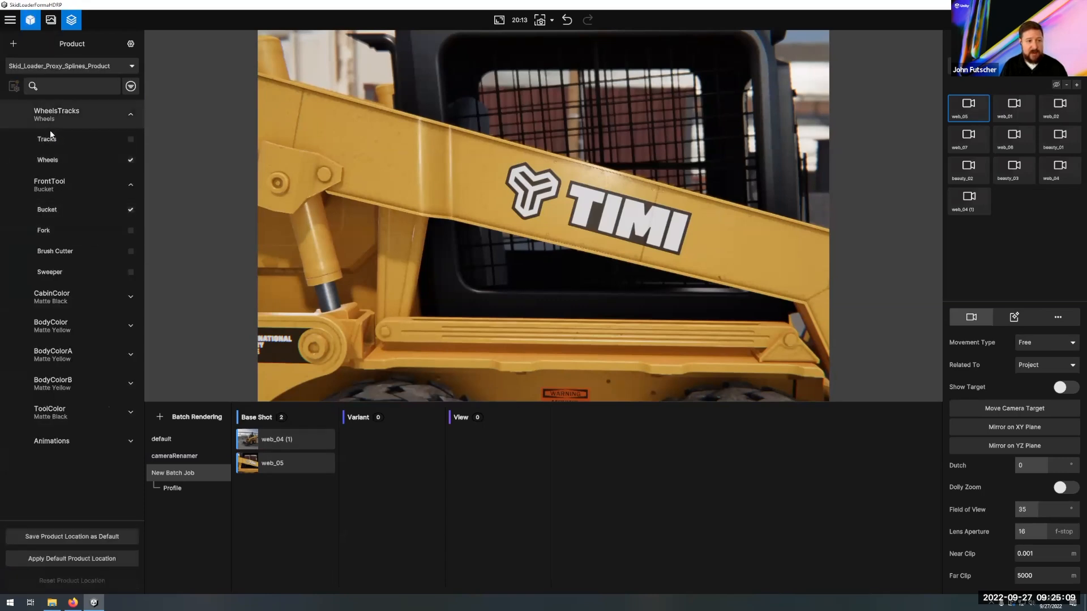
{"action": "left_click_drag", "start_coordinate": [50, 111], "coordinate": [358, 443]}
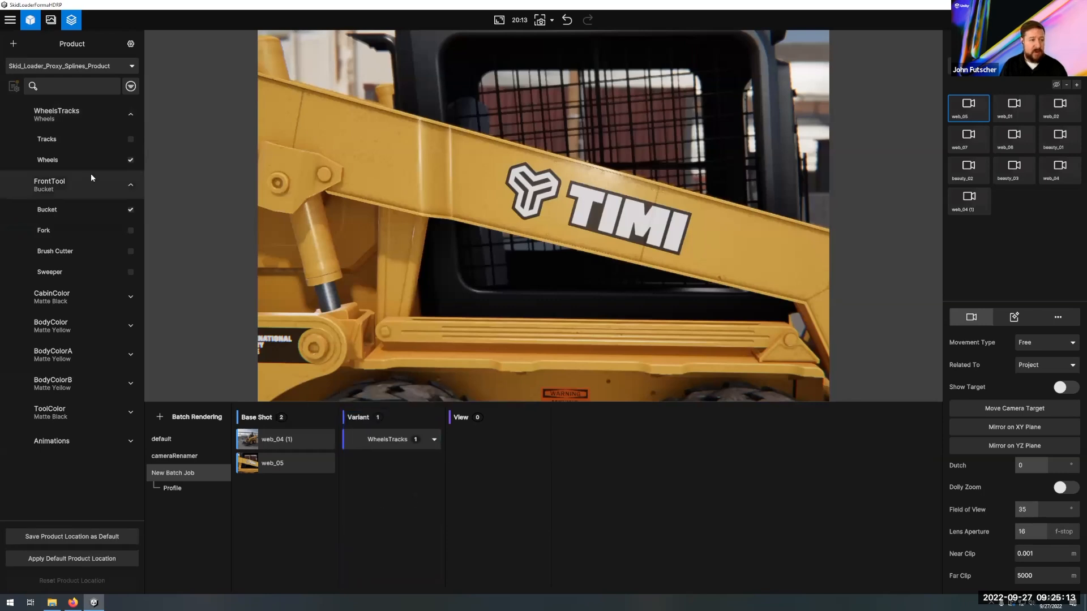
{"action": "left_click_drag", "start_coordinate": [54, 184], "coordinate": [366, 480]}
{"action": "left_click_drag", "start_coordinate": [54, 296], "coordinate": [391, 521]}
{"action": "left_click_drag", "start_coordinate": [57, 331], "coordinate": [368, 506]}
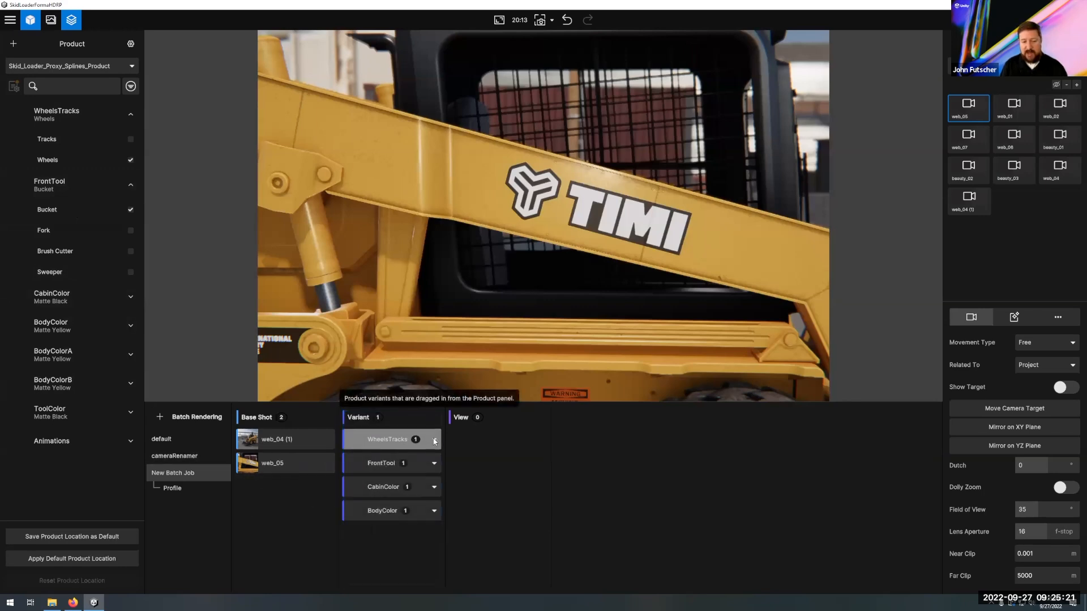
Step: Include Tracks in the batch job's WheelsTracks variant, and Fork and Sweeper in its FrontTool variant
{"action": "left_click", "coordinate": [434, 440]}
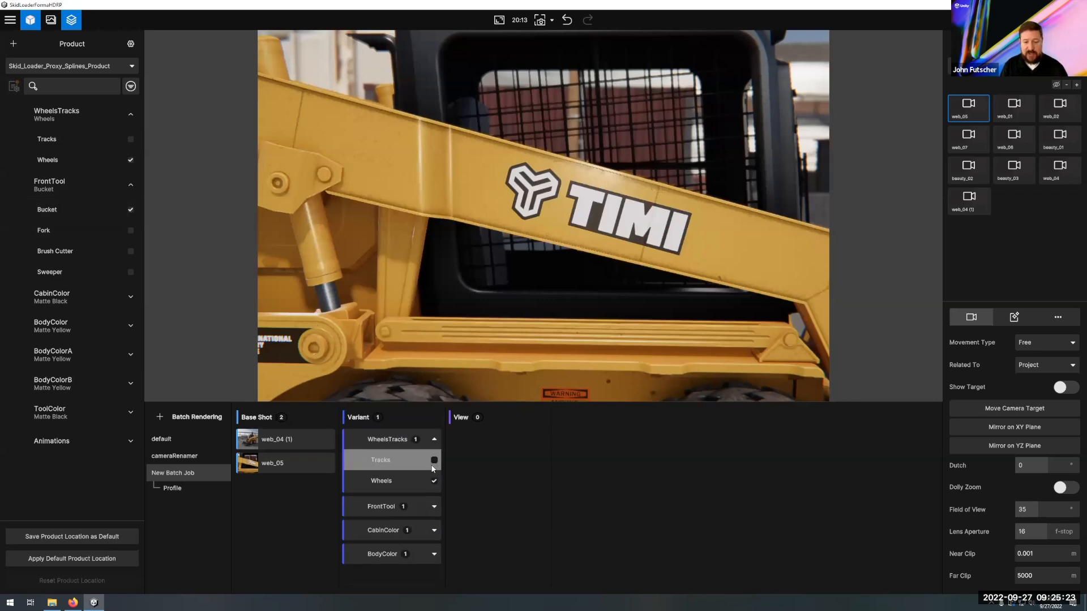
{"action": "left_click", "coordinate": [434, 508]}
{"action": "scroll", "coordinate": [429, 489], "scroll_direction": "down", "scroll_amount": 1}
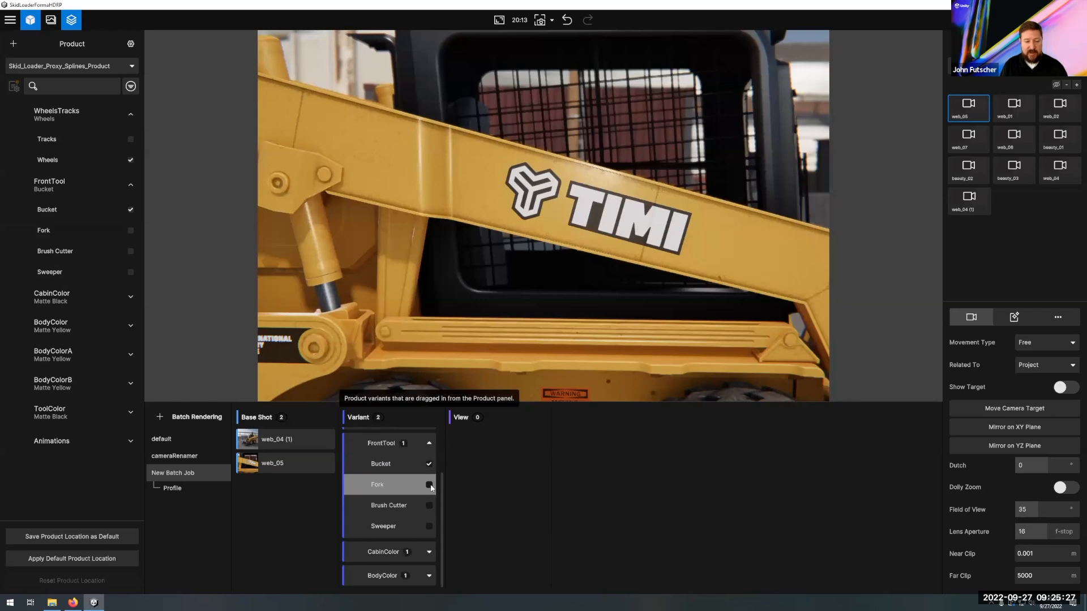
{"action": "left_click", "coordinate": [429, 486]}
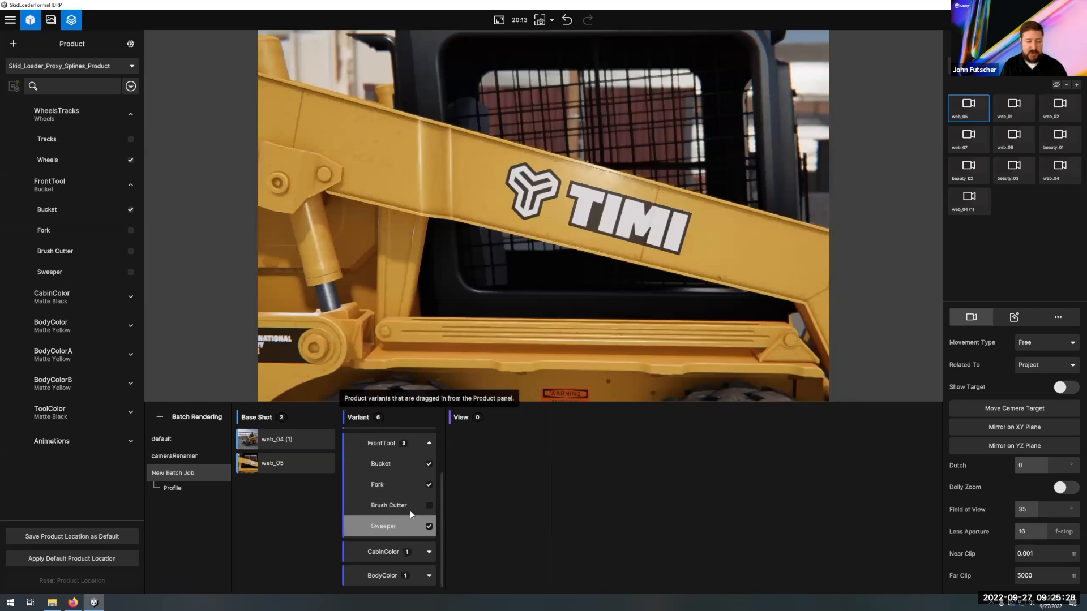
Step: Include Matte Blue, Matte Green, Matte White and Matte Yellow in the batch job's CabinColor variant
{"action": "left_click", "coordinate": [428, 552]}
{"action": "scroll", "coordinate": [430, 520], "scroll_direction": "down", "scroll_amount": 2}
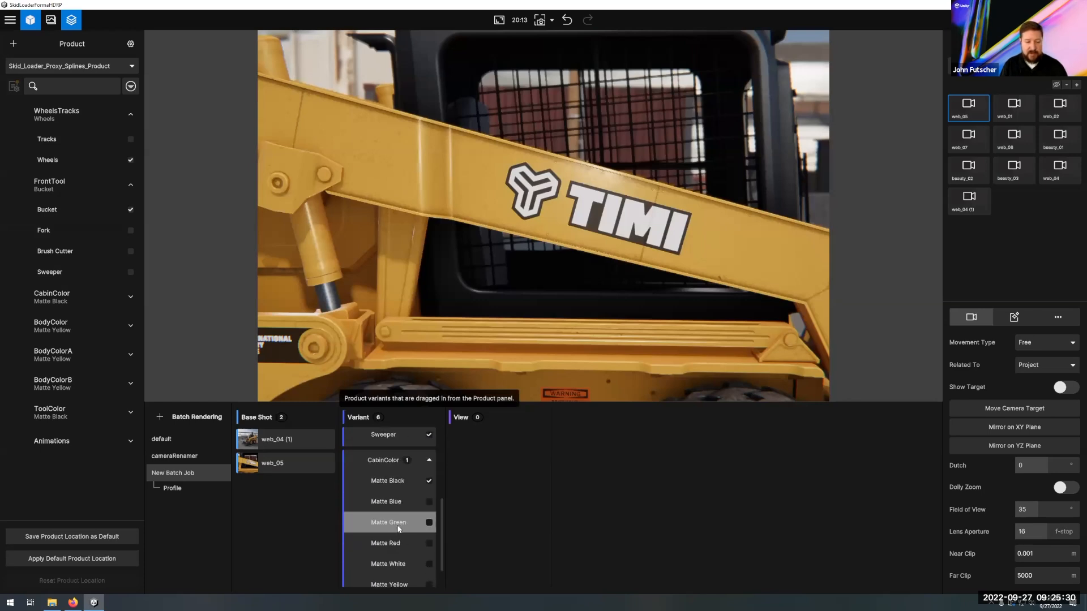
{"action": "left_click", "coordinate": [429, 522]}
{"action": "scroll", "coordinate": [425, 558], "scroll_direction": "down", "scroll_amount": 1}
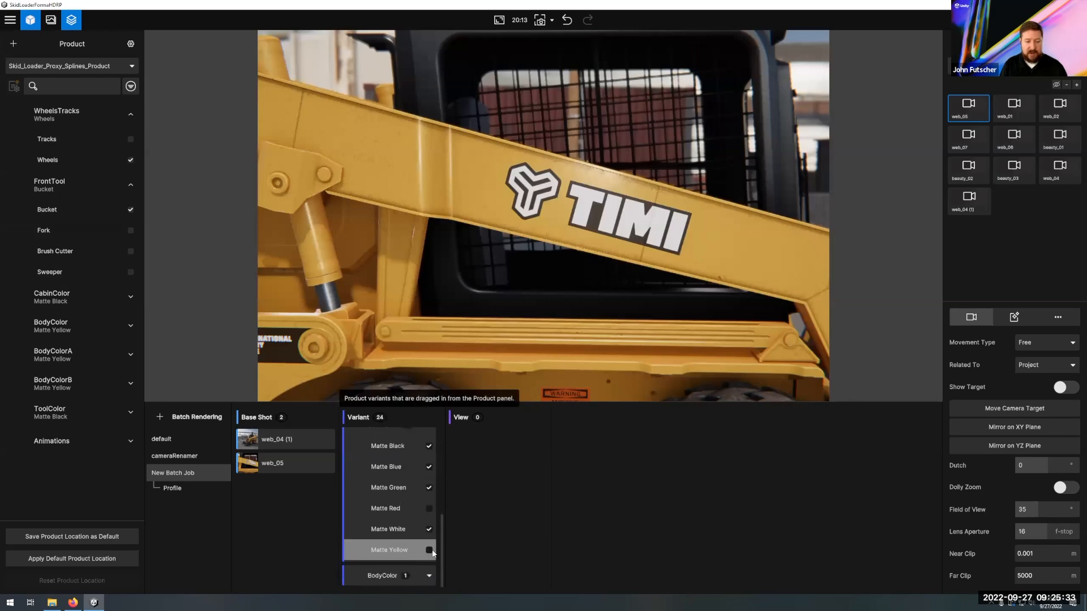
Step: Include Matte Black, Matte Blue and Matte Green in the batch job's BodyColor variant
{"action": "left_click", "coordinate": [421, 571]}
{"action": "scroll", "coordinate": [414, 566], "scroll_direction": "down", "scroll_amount": 3}
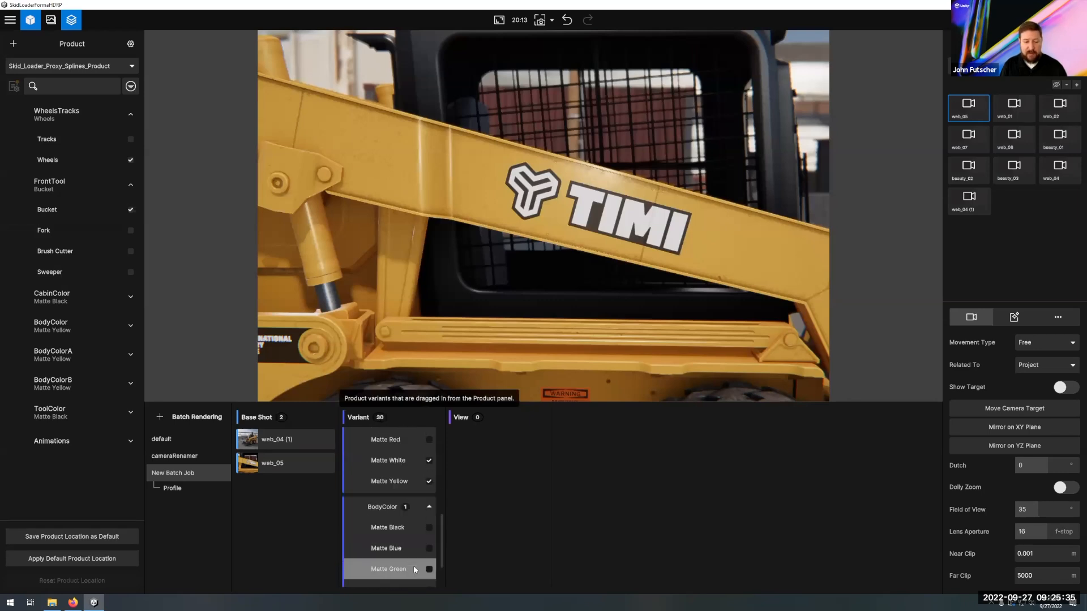
{"action": "left_click", "coordinate": [429, 528]}
{"action": "left_click", "coordinate": [429, 548]}
{"action": "left_click", "coordinate": [429, 569]}
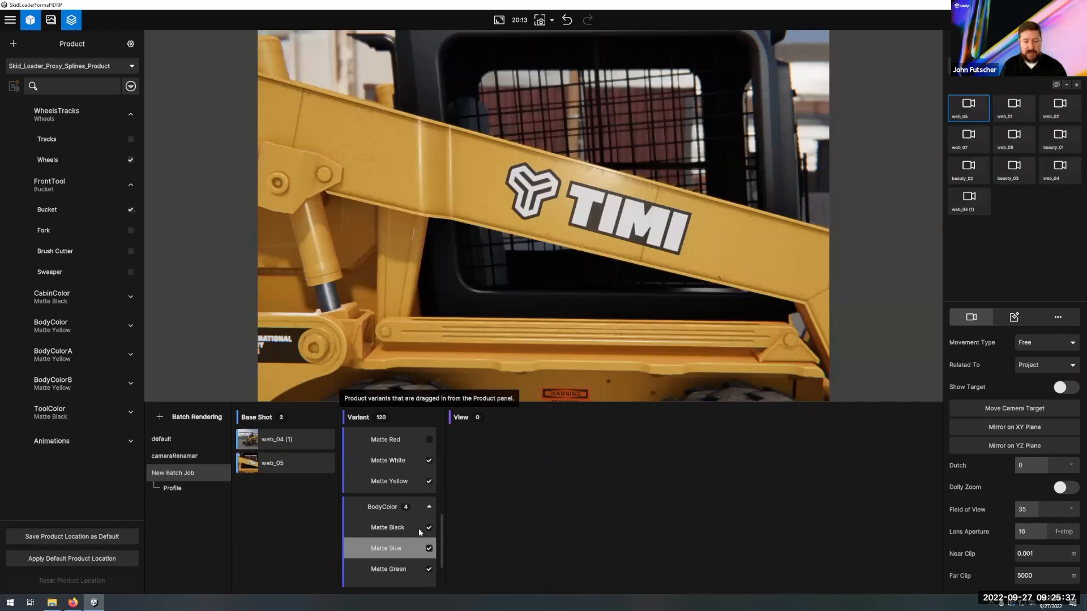
{"action": "scroll", "coordinate": [403, 514], "scroll_direction": "up", "scroll_amount": 5}
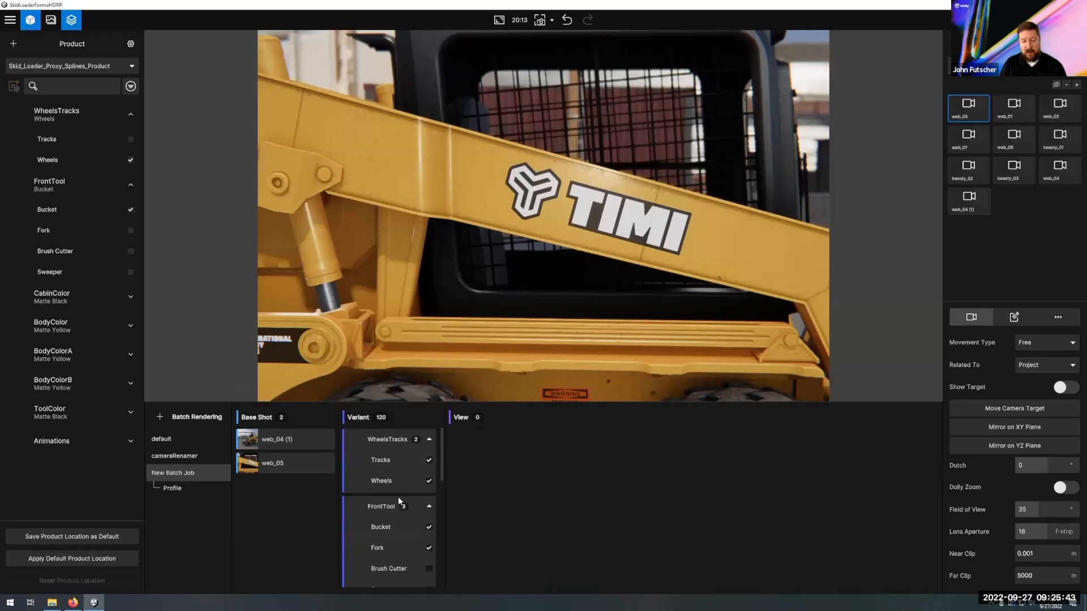
Step: Open the new batch job's output profile and look through its settings down to the naming template
{"action": "left_click", "coordinate": [169, 490]}
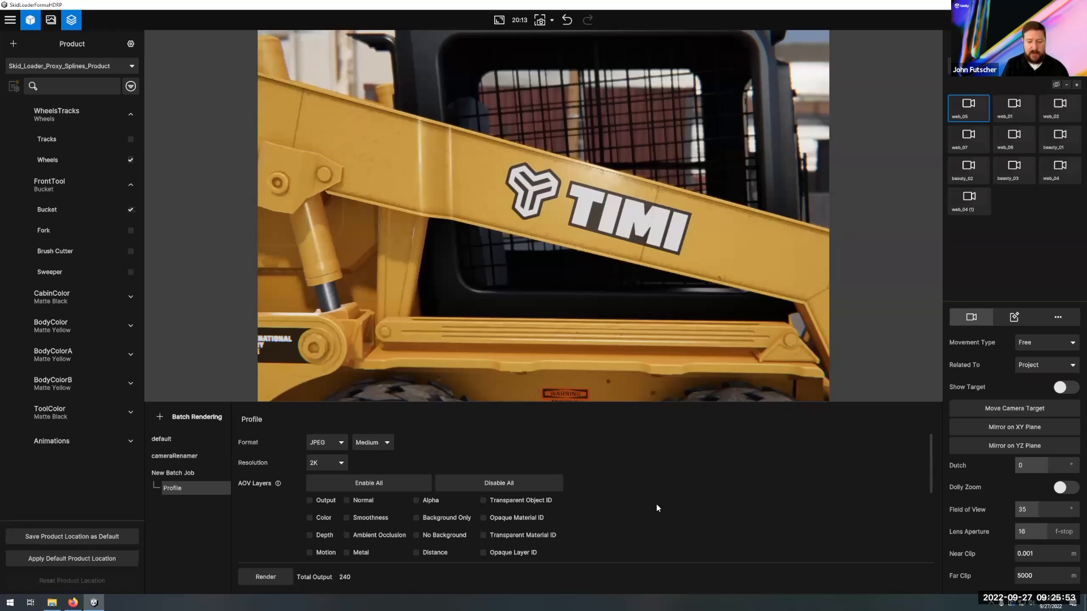
{"action": "scroll", "coordinate": [657, 508], "scroll_direction": "down", "scroll_amount": 3}
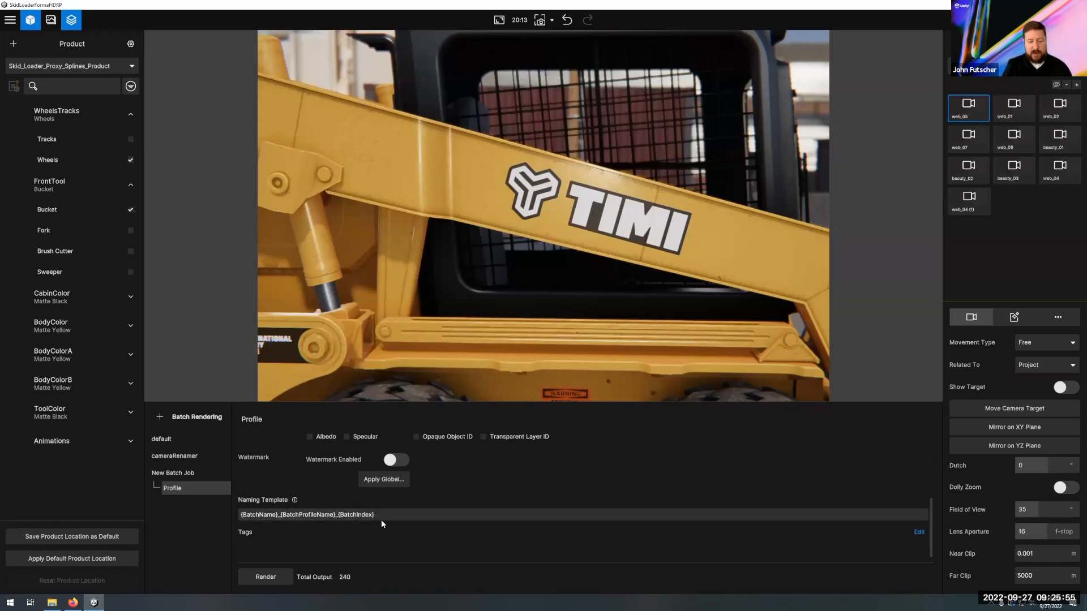